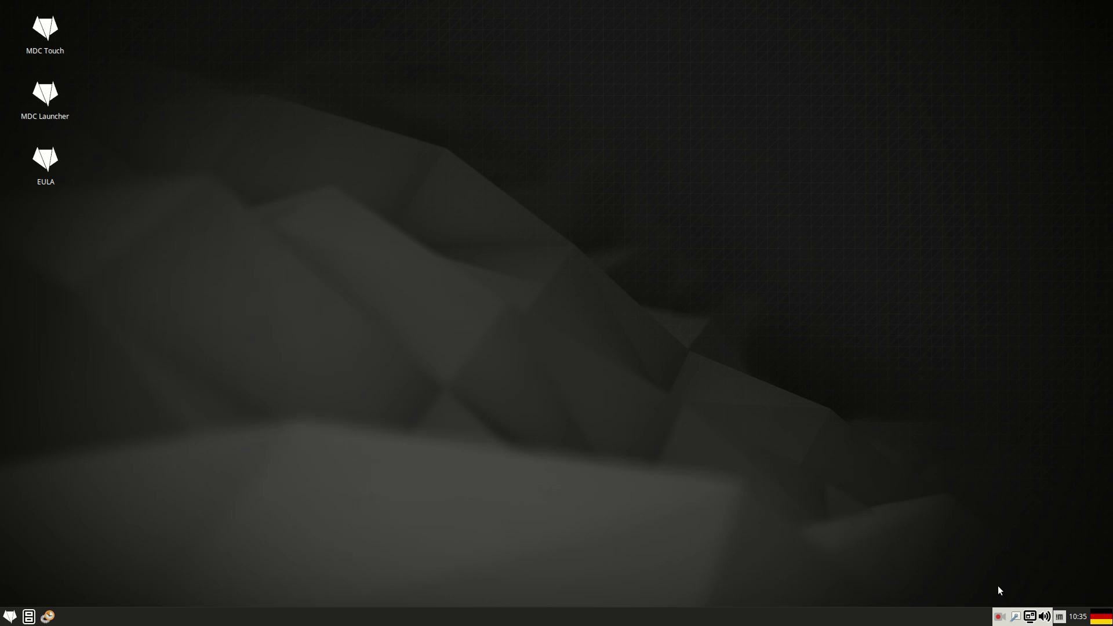
- Examine the interface and IPv4 details of the active LAN and ARTNET connections, and close the connection information
click(1016, 616)
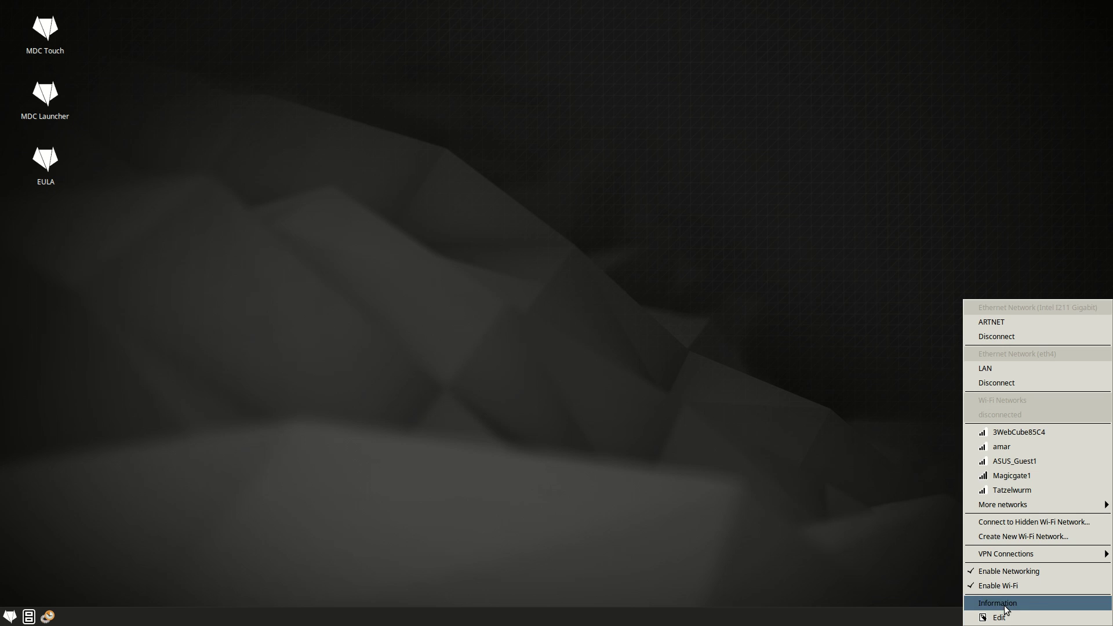
click(998, 603)
drag(583, 147, 542, 150)
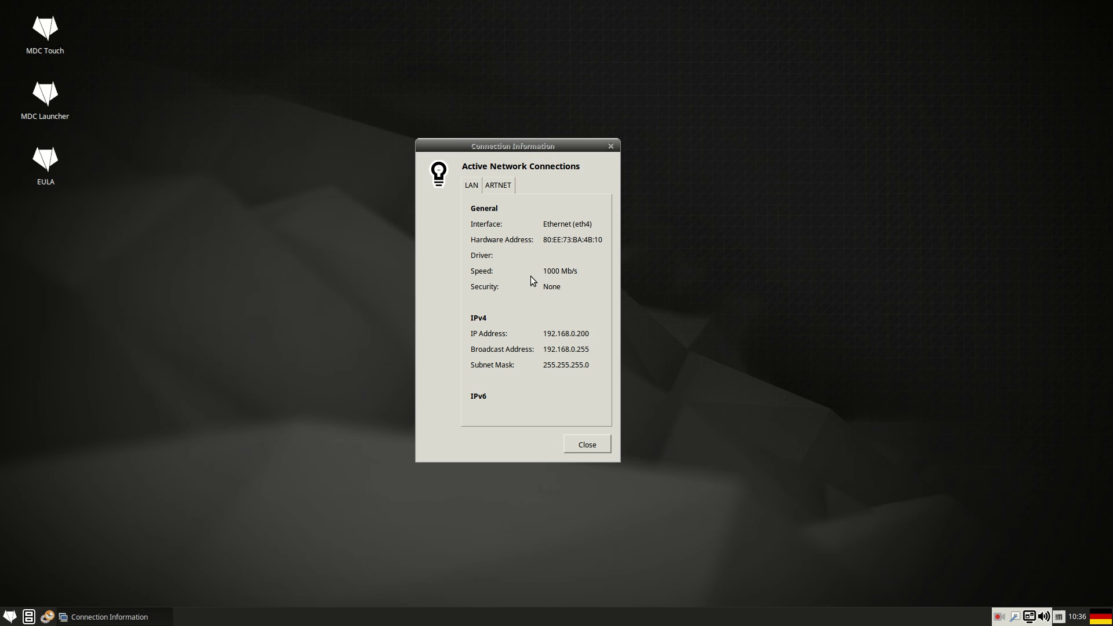
click(497, 188)
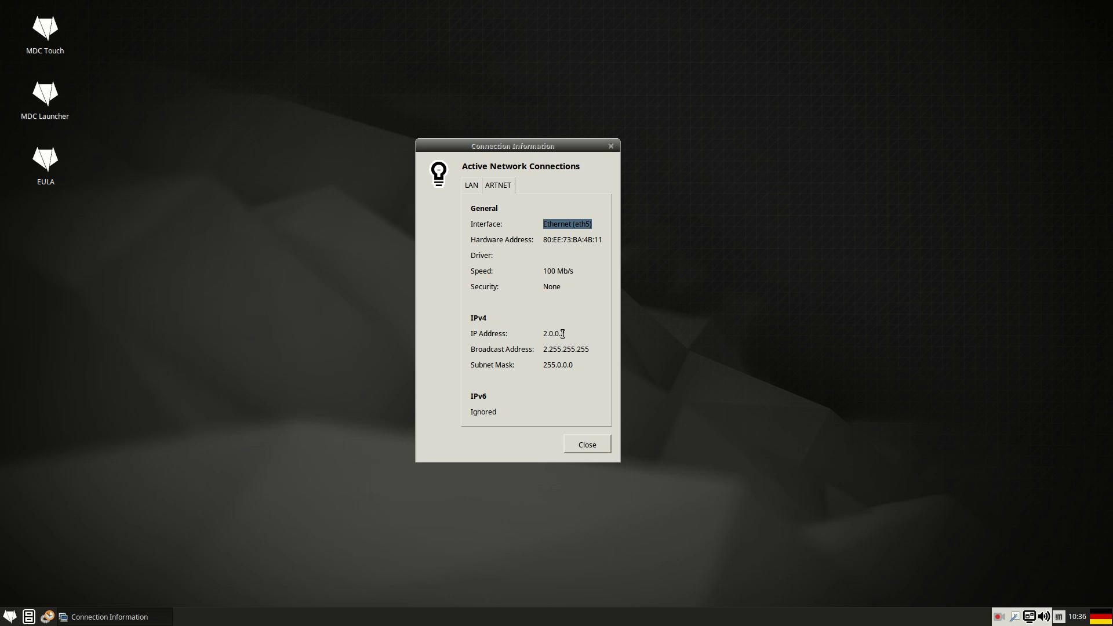
drag(543, 334, 585, 334)
click(584, 334)
click(471, 191)
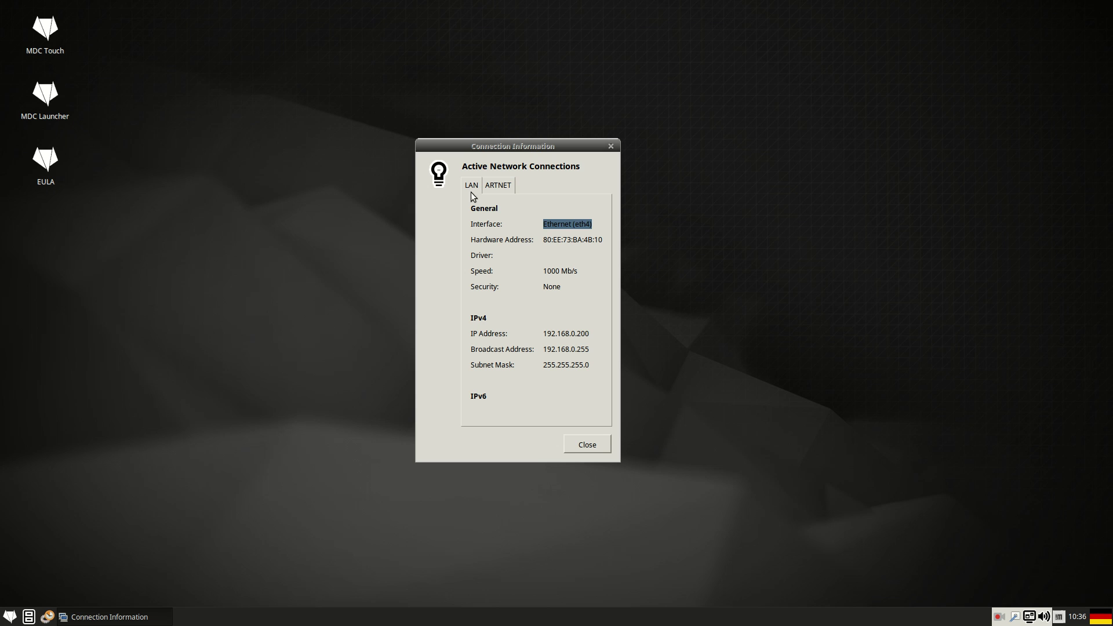
click(591, 334)
click(598, 444)
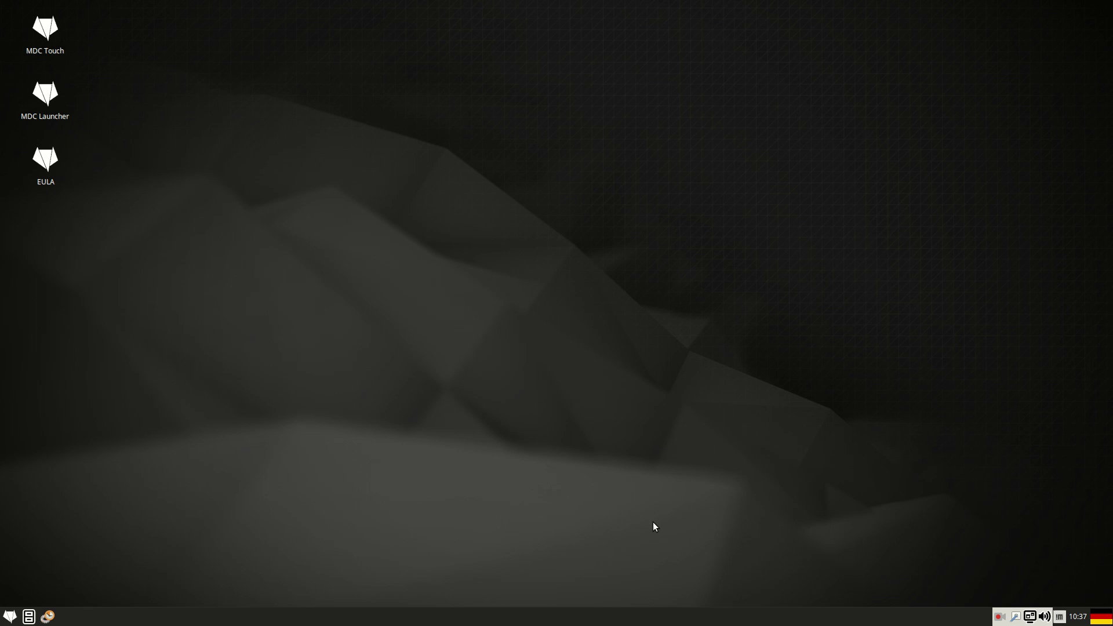
- Edit the LAN Ethernet connection so its IPv4 method is Automatic (DHCP), save it and close the network connections
click(1015, 616)
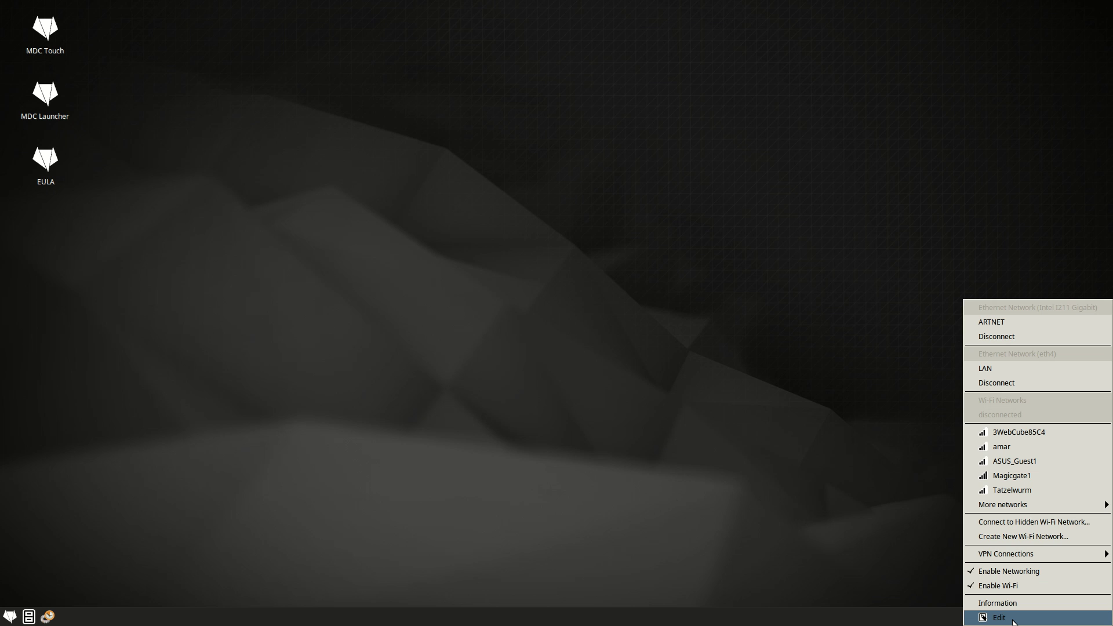
click(1000, 617)
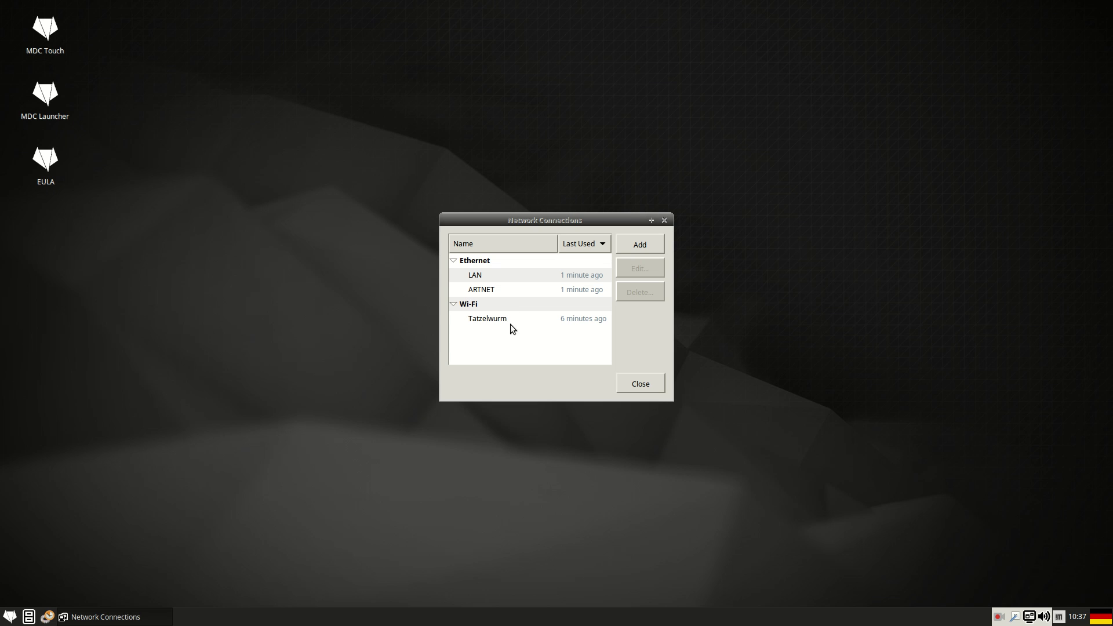
click(453, 303)
click(544, 276)
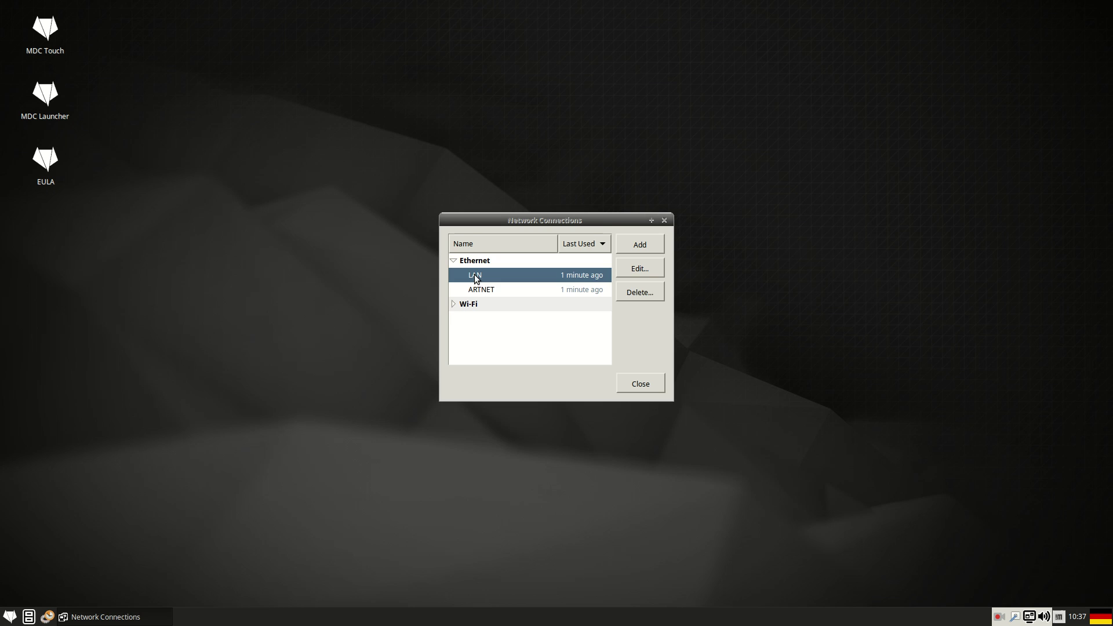
click(640, 275)
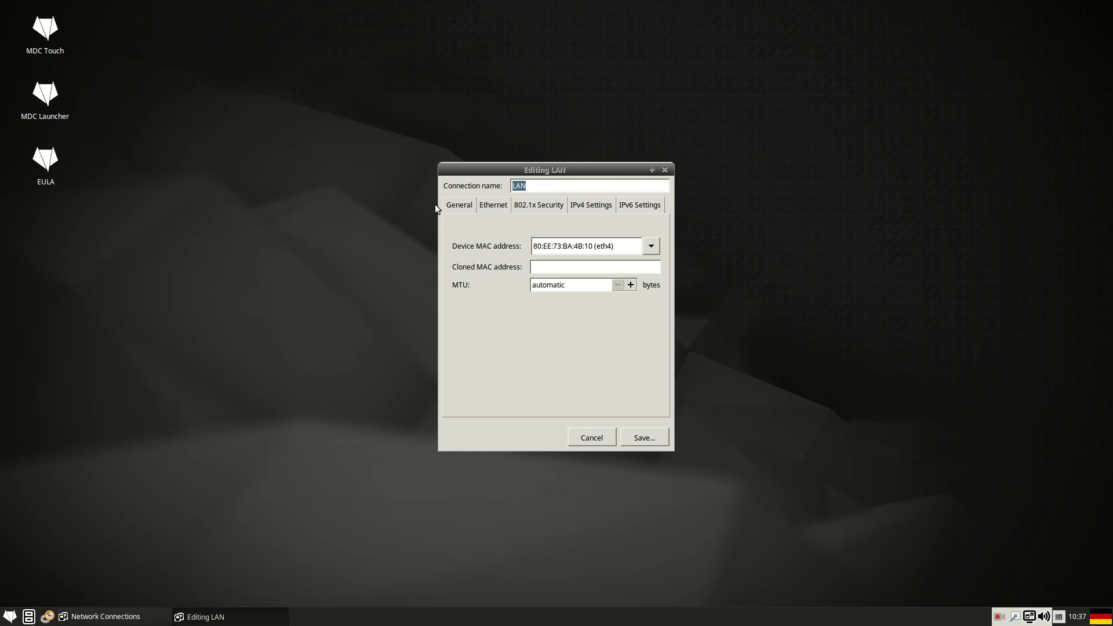
click(577, 209)
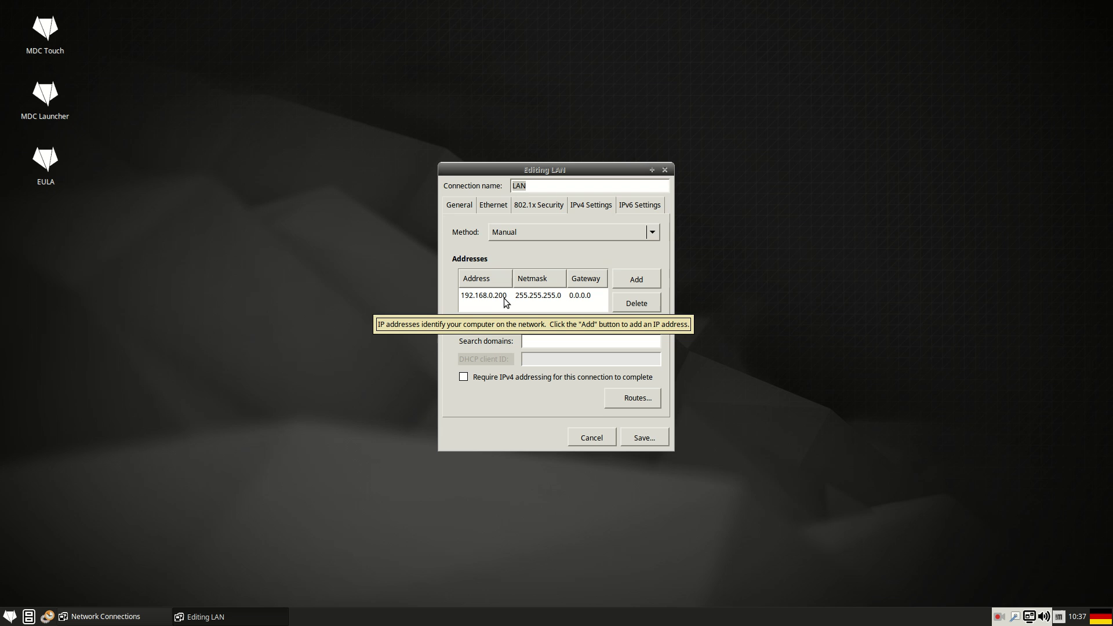
click(545, 236)
click(549, 202)
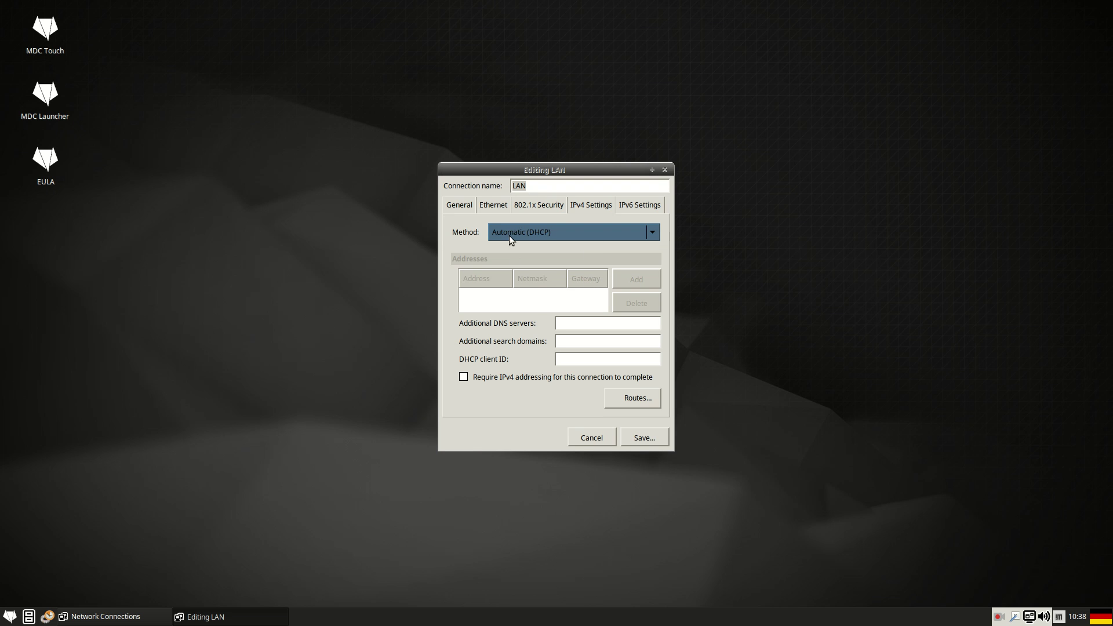
click(645, 438)
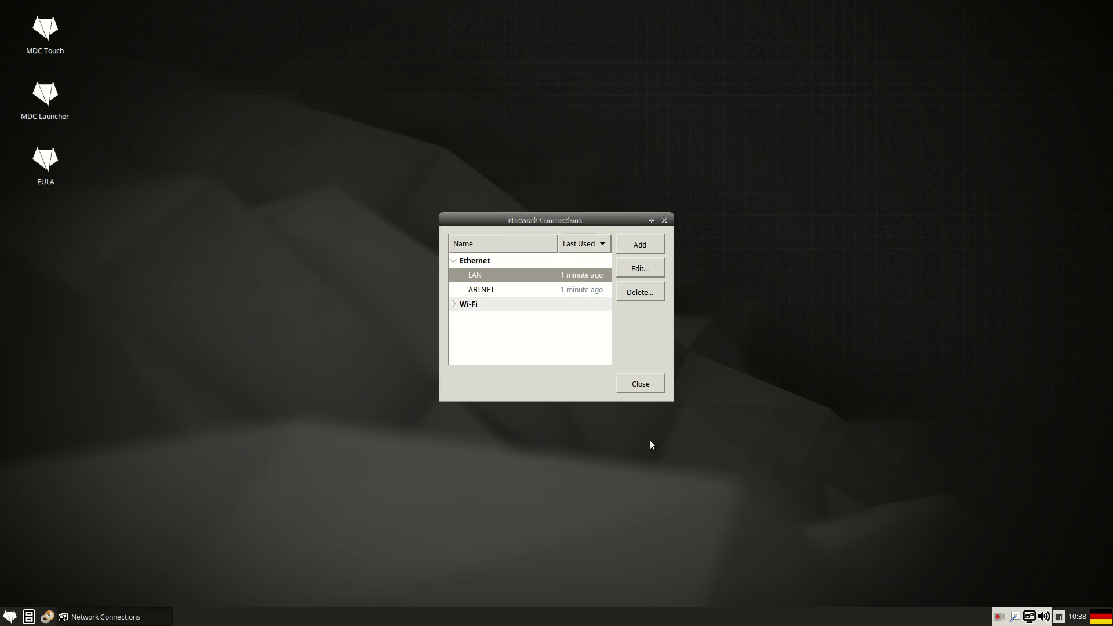
click(627, 384)
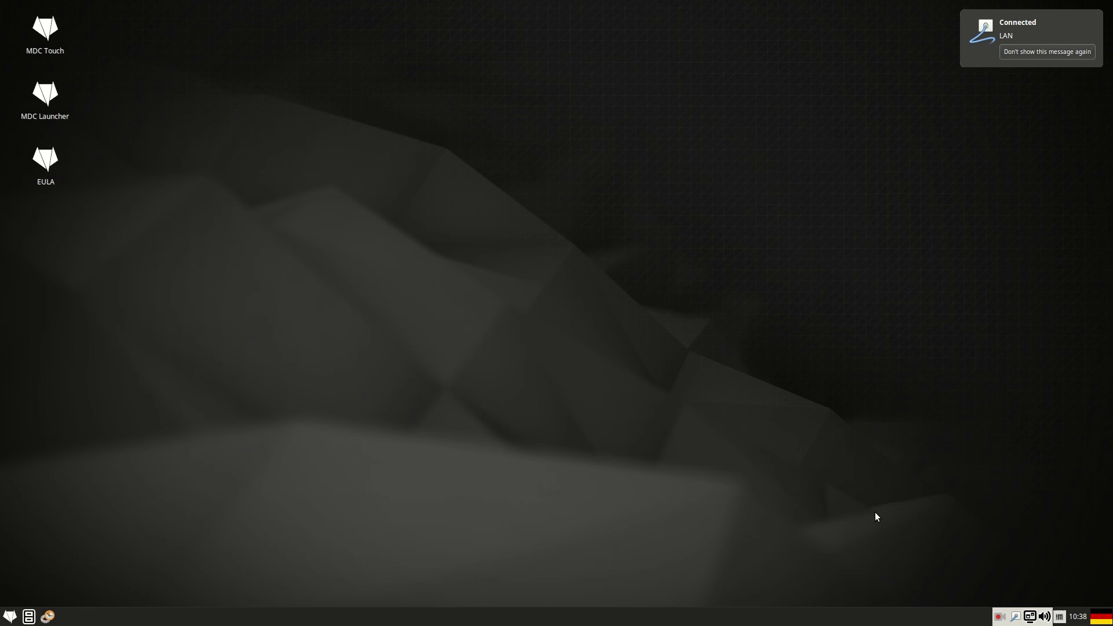
click(1015, 616)
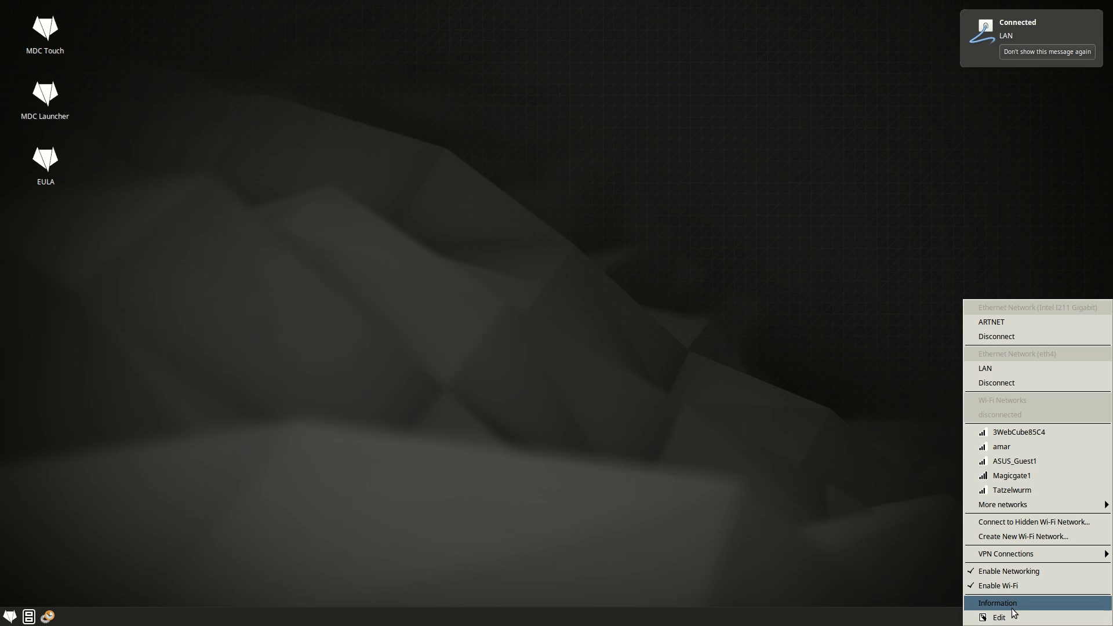
click(1013, 603)
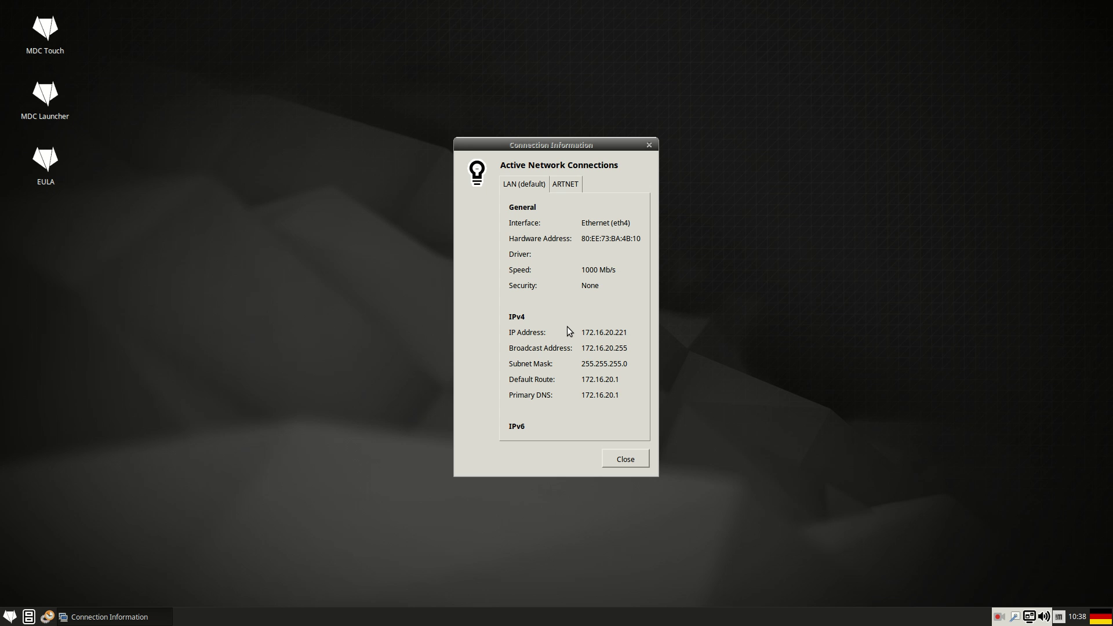
click(7, 617)
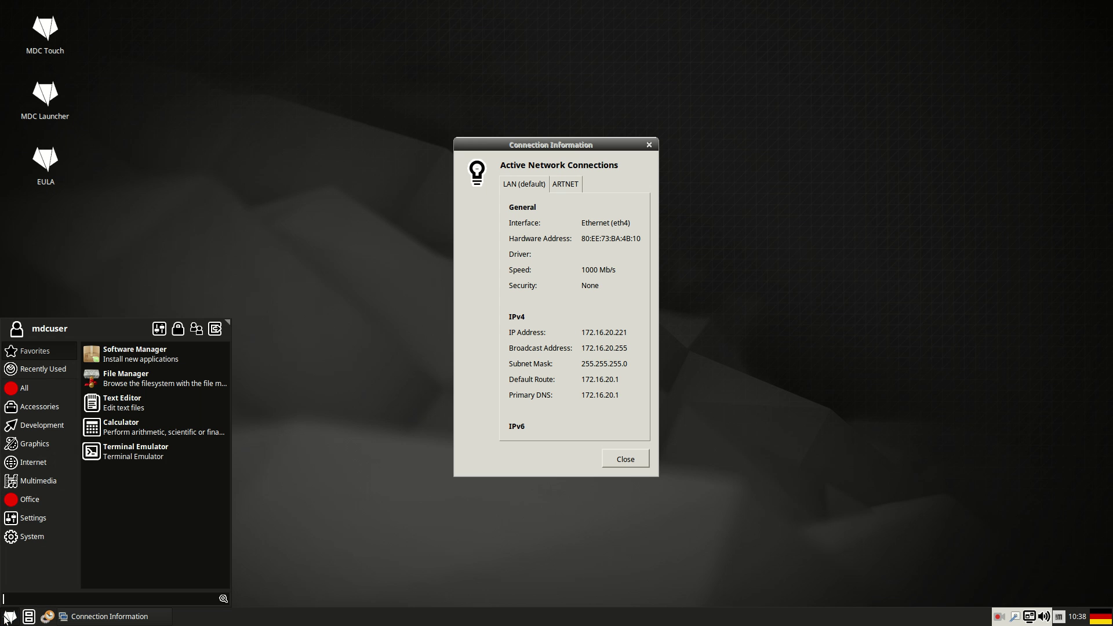
click(33, 462)
click(109, 493)
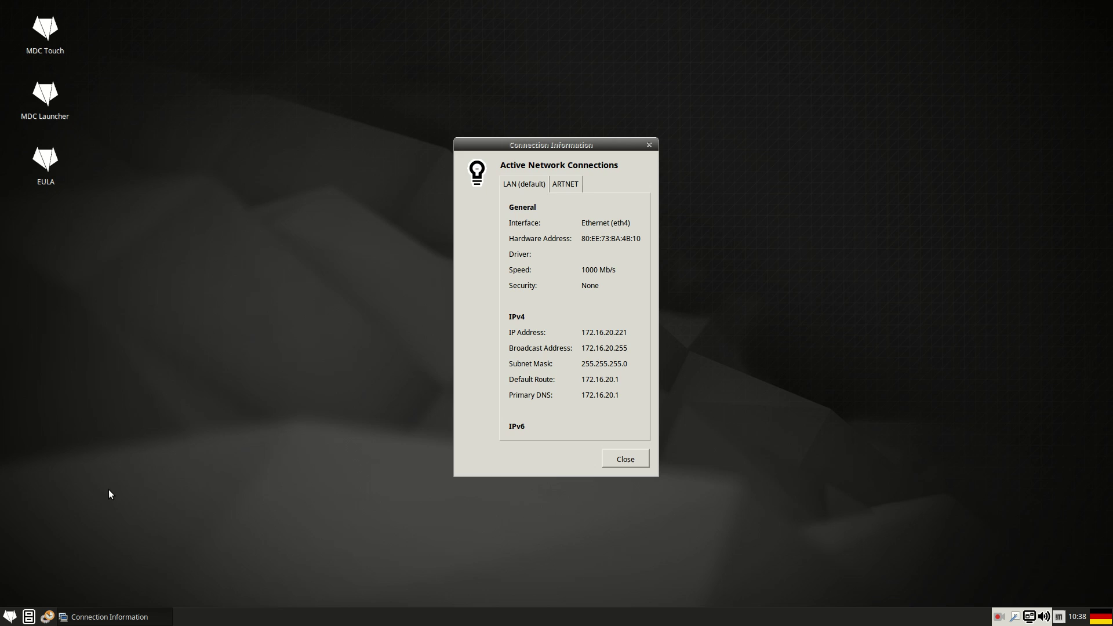
text(www.g)
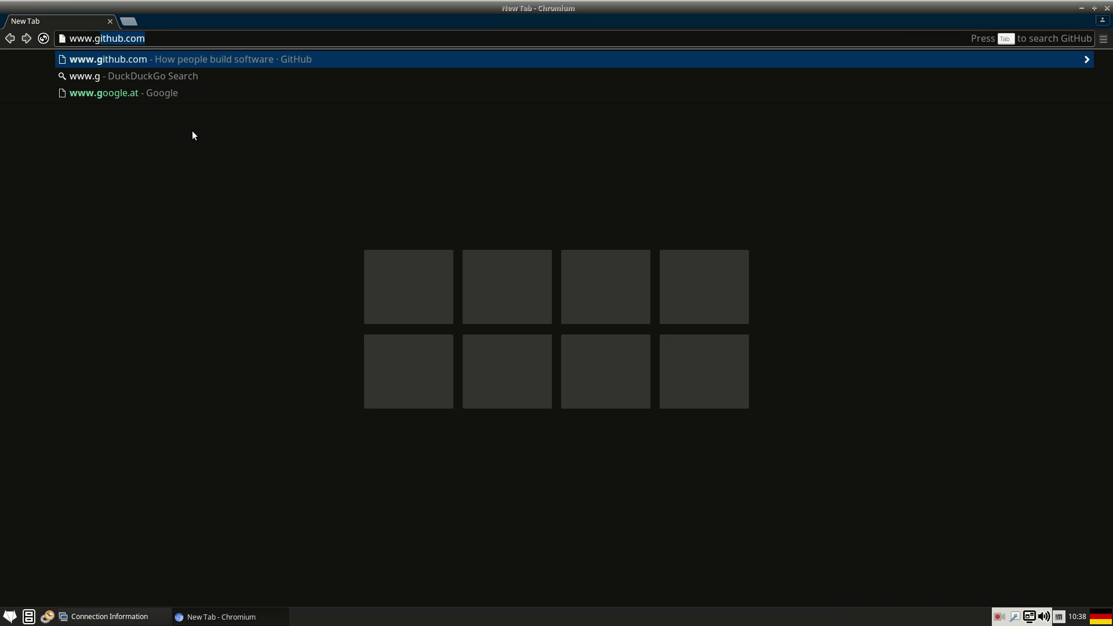
text(oogle.at)
key(Return)
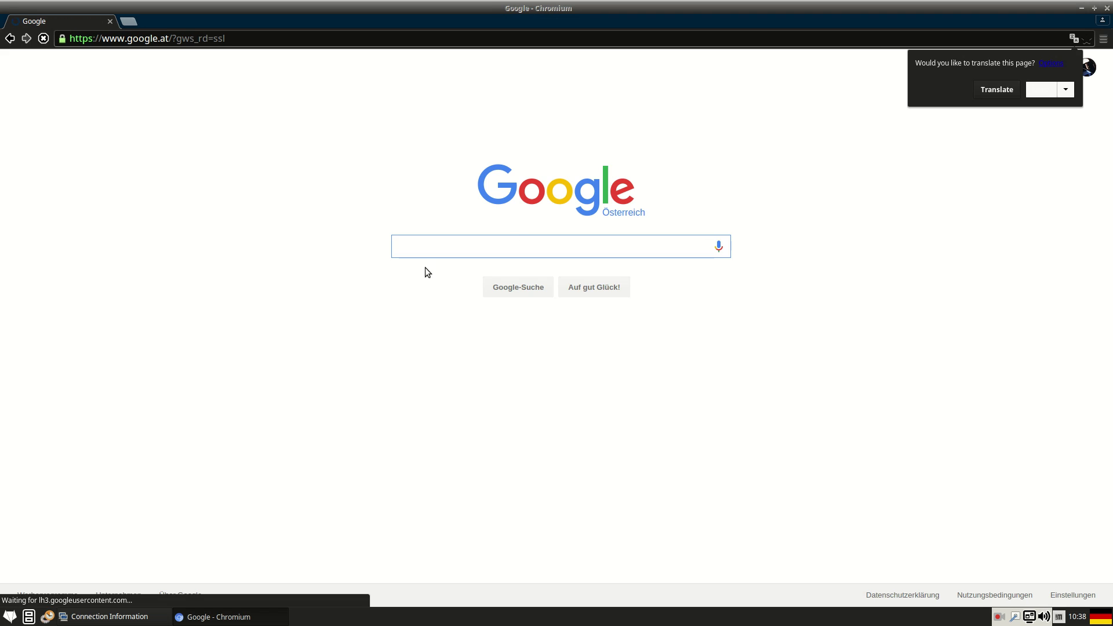
click(1052, 90)
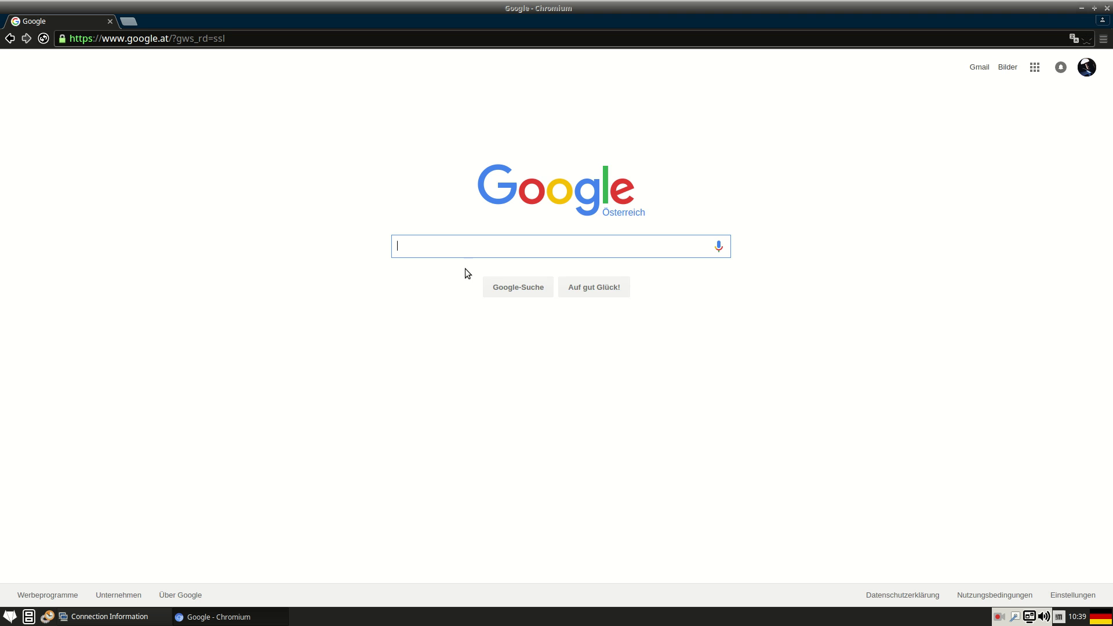
click(1106, 8)
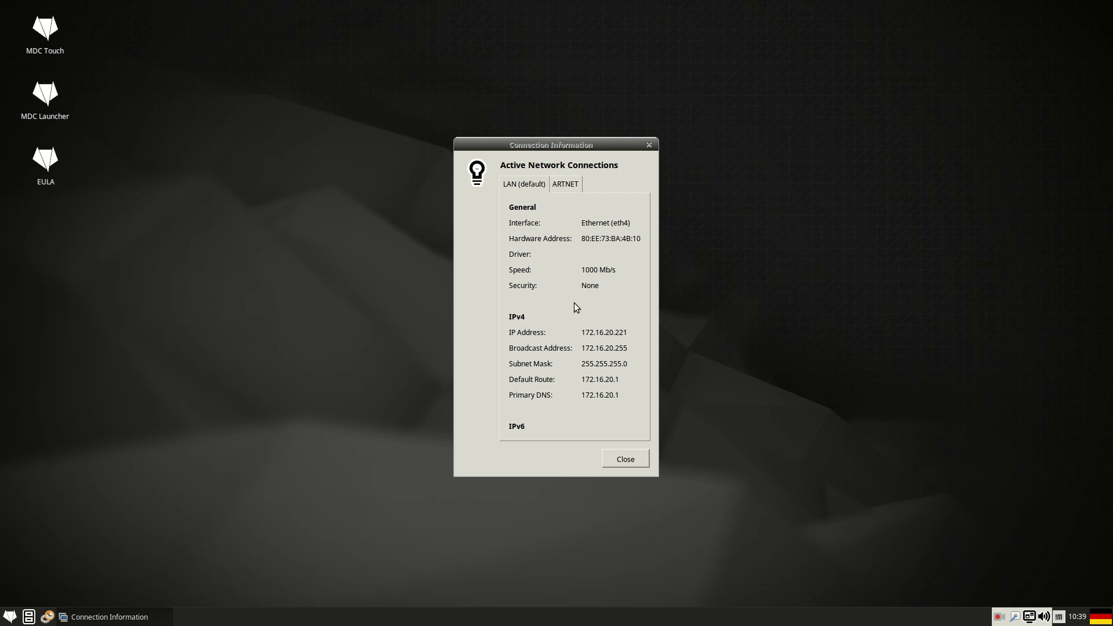
click(631, 461)
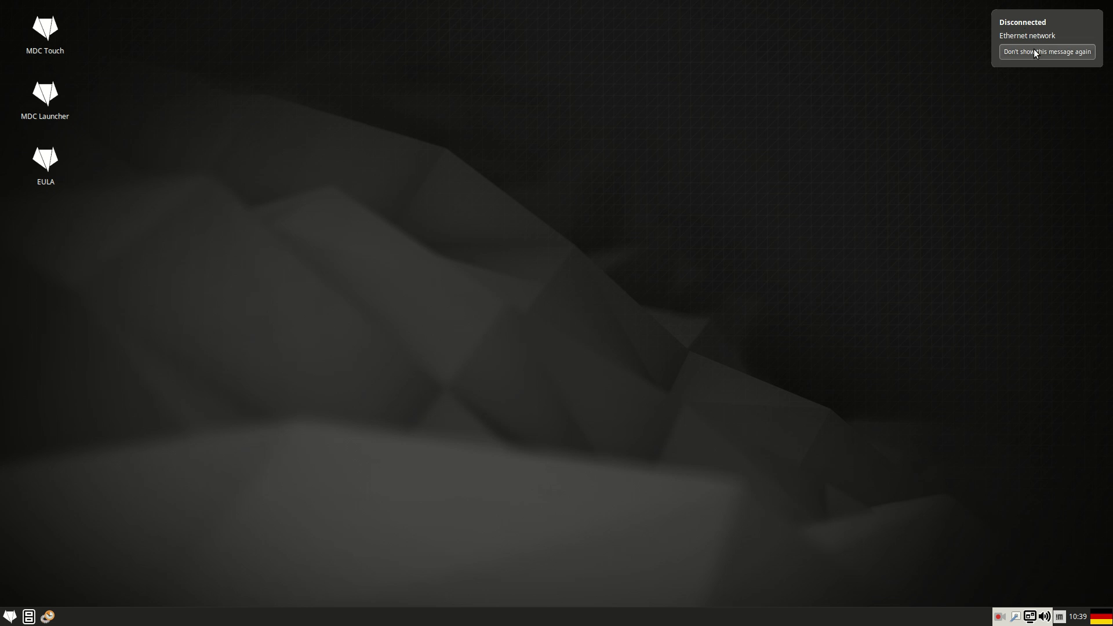
- Check the connection information of the active ARTNET network and close it
click(1015, 617)
click(1014, 587)
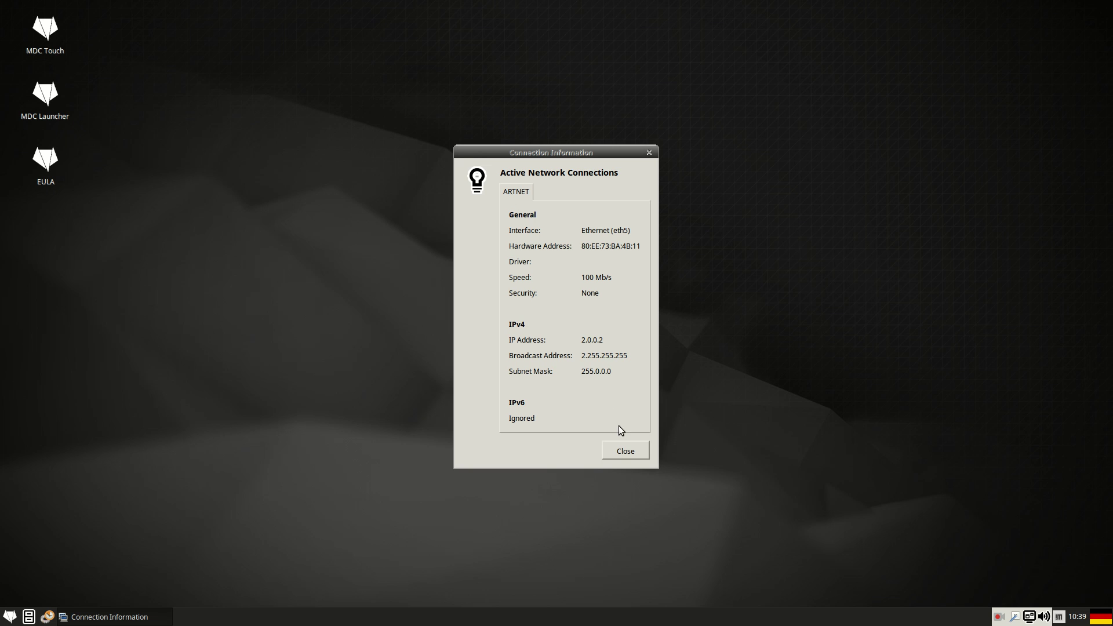
click(627, 451)
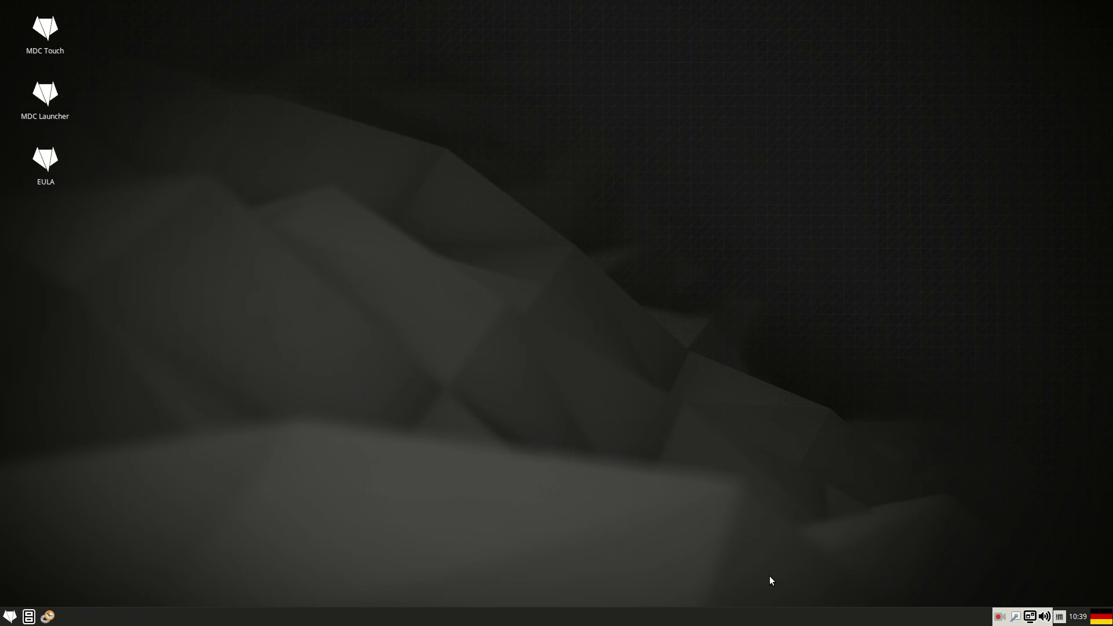
- Connect to the Wi-Fi network Tatzelwurm and display its connection information
click(1018, 616)
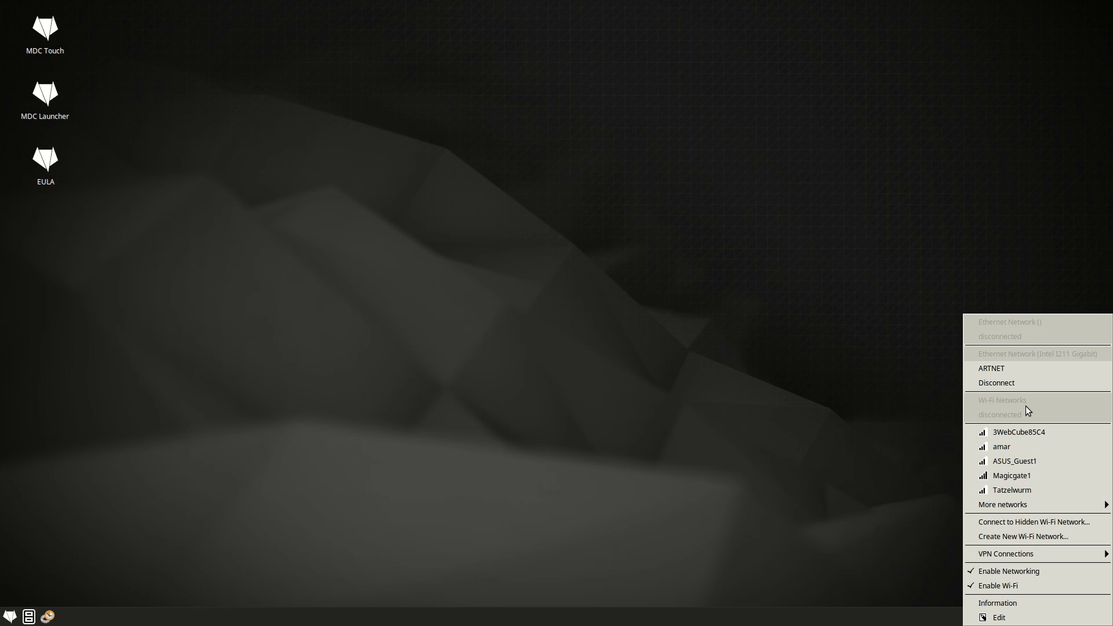
click(1013, 493)
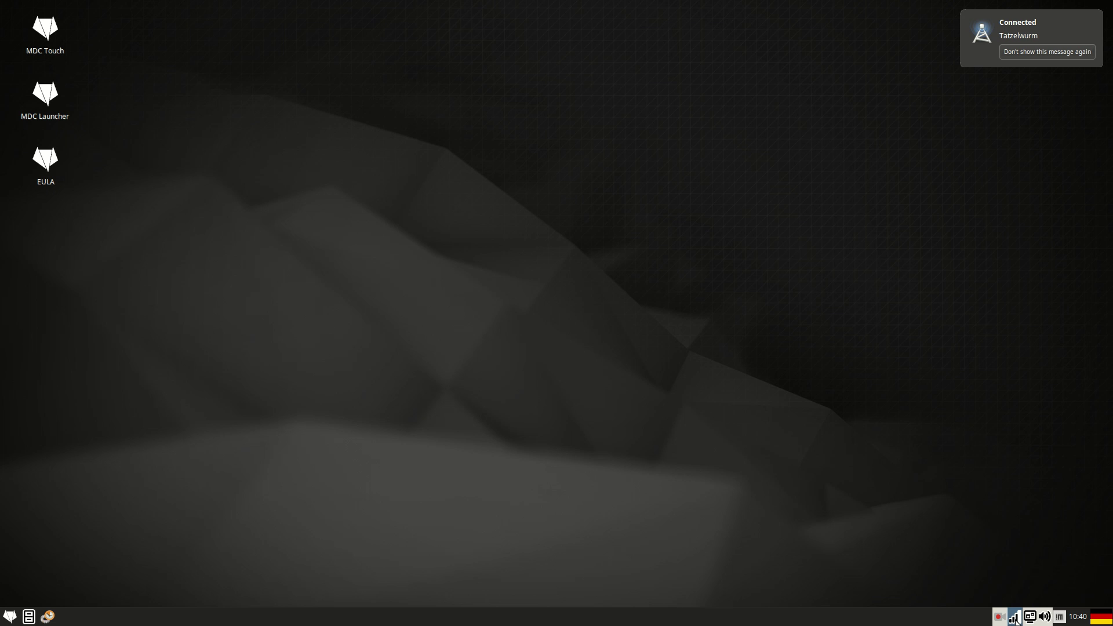
click(1016, 619)
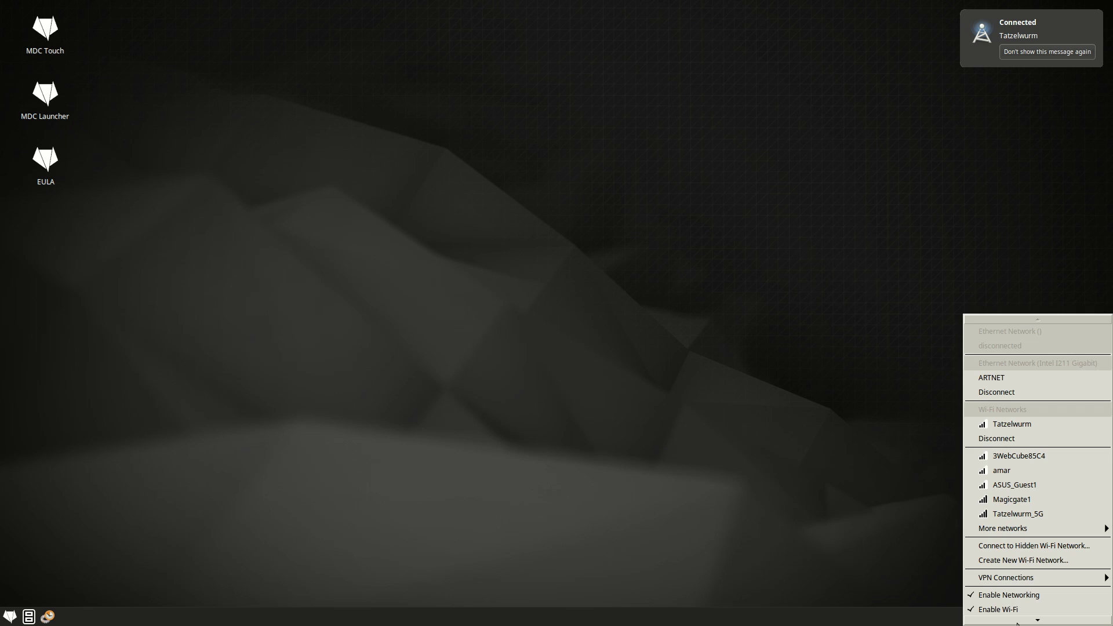
click(1014, 594)
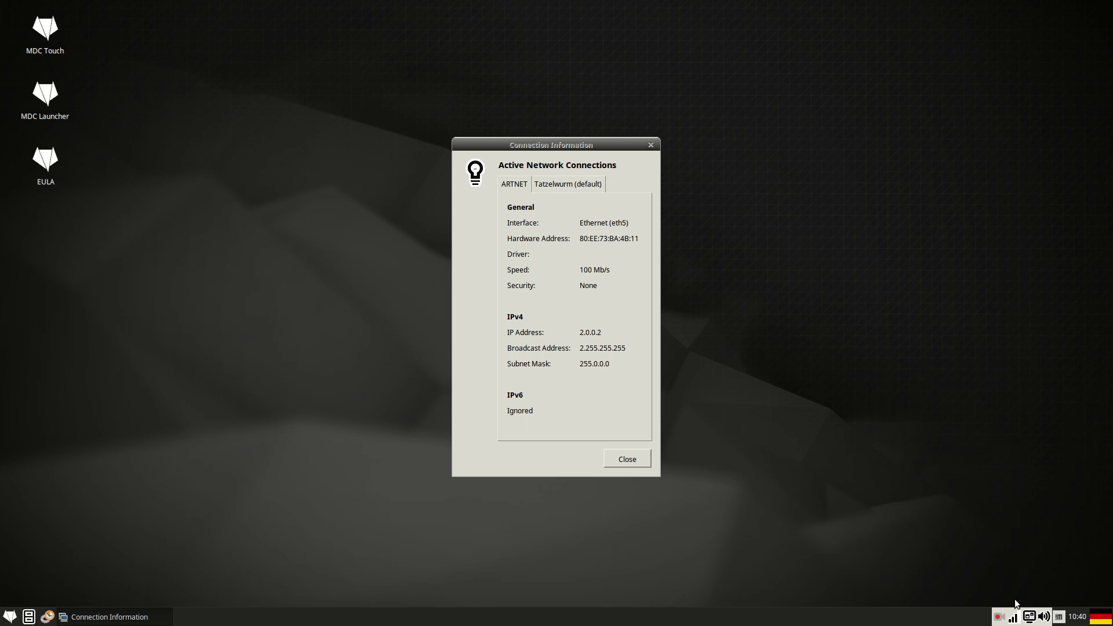
click(545, 187)
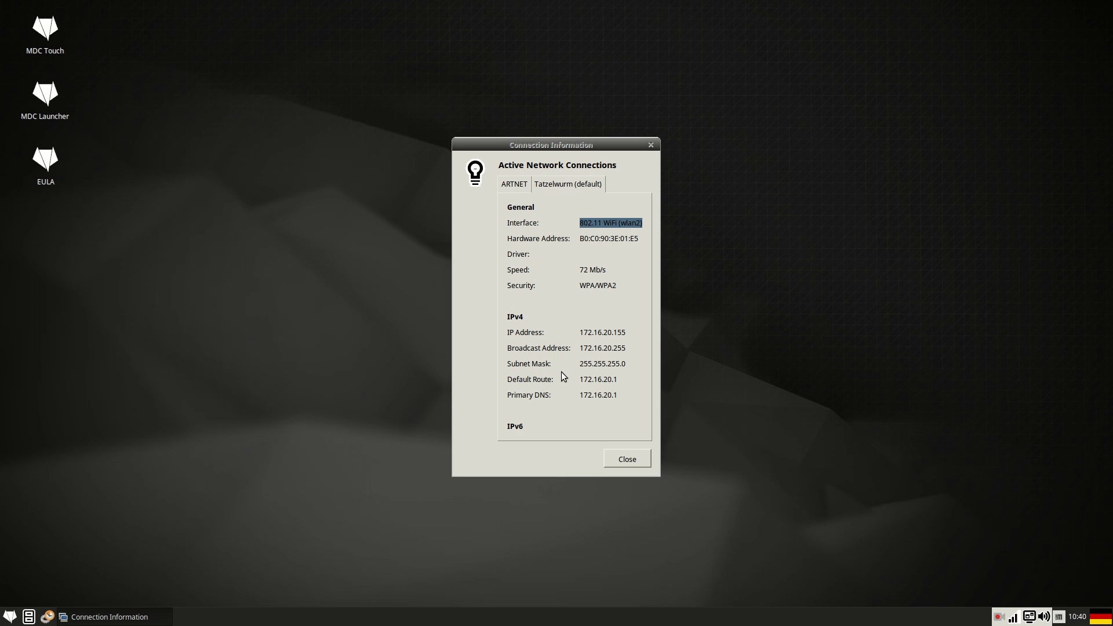
- Switch to the Chromium web browser and load github.com to test internet access over Wi-Fi
click(10, 616)
click(46, 468)
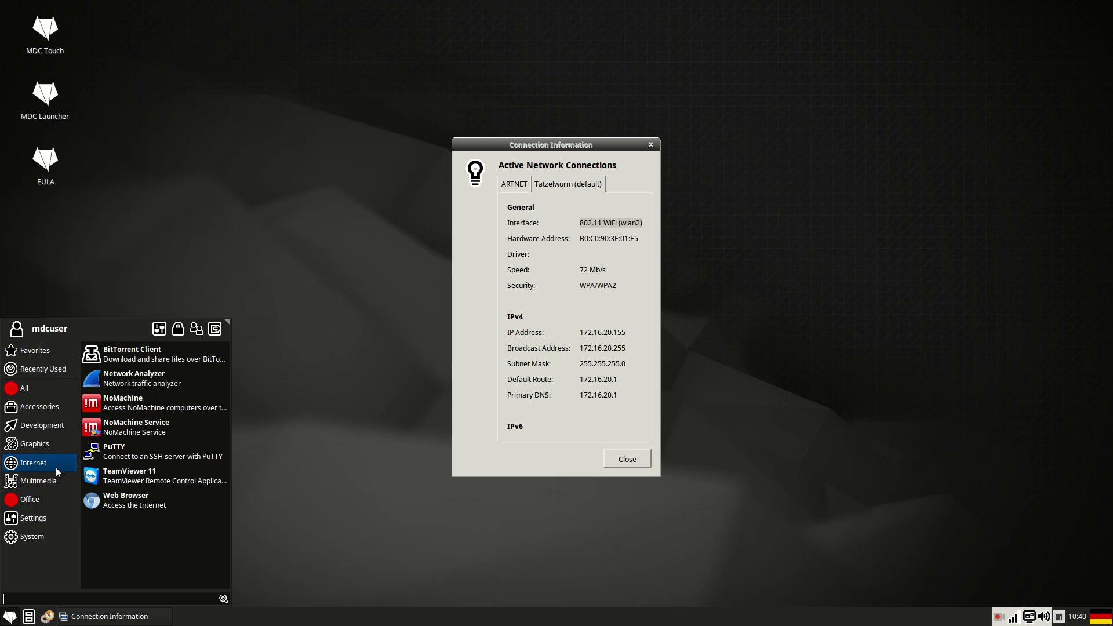
click(137, 470)
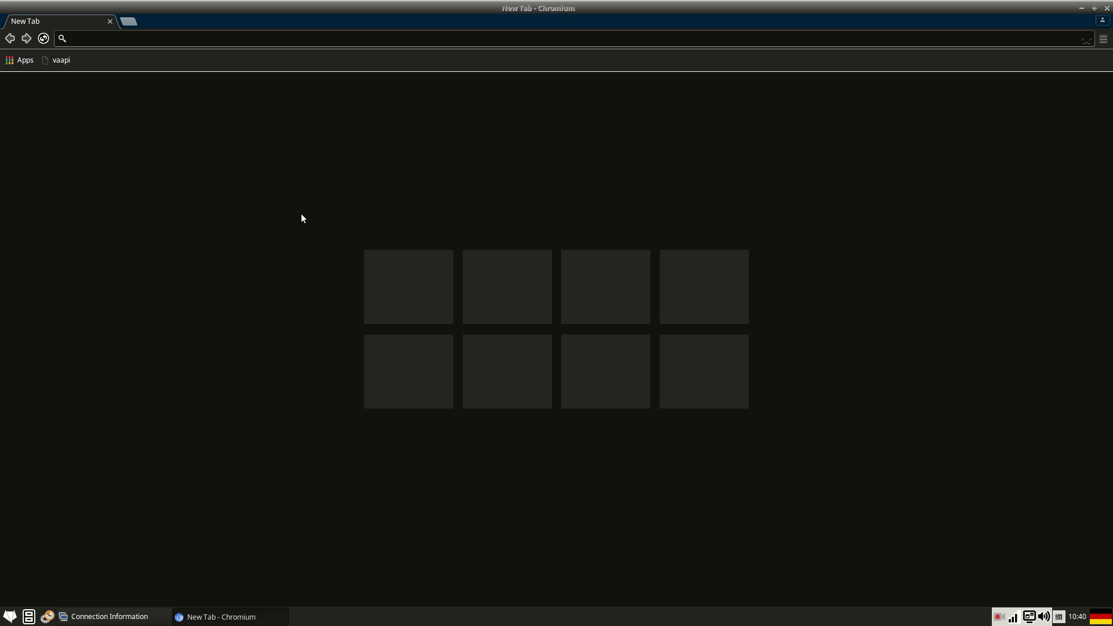
text(www.)
text(g)
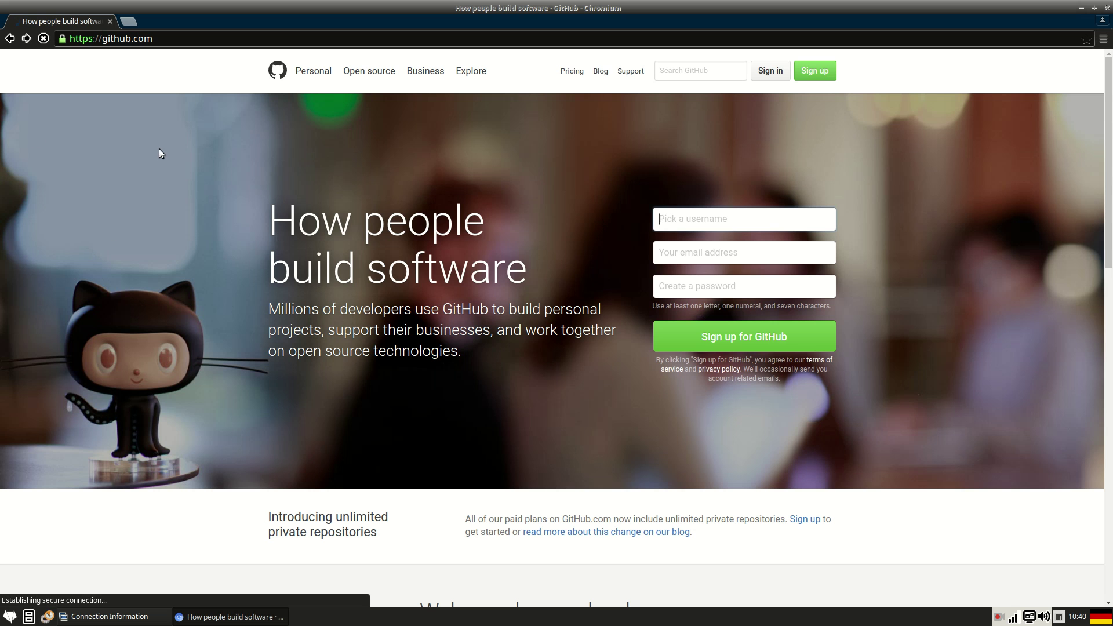
key(ctrl+l)
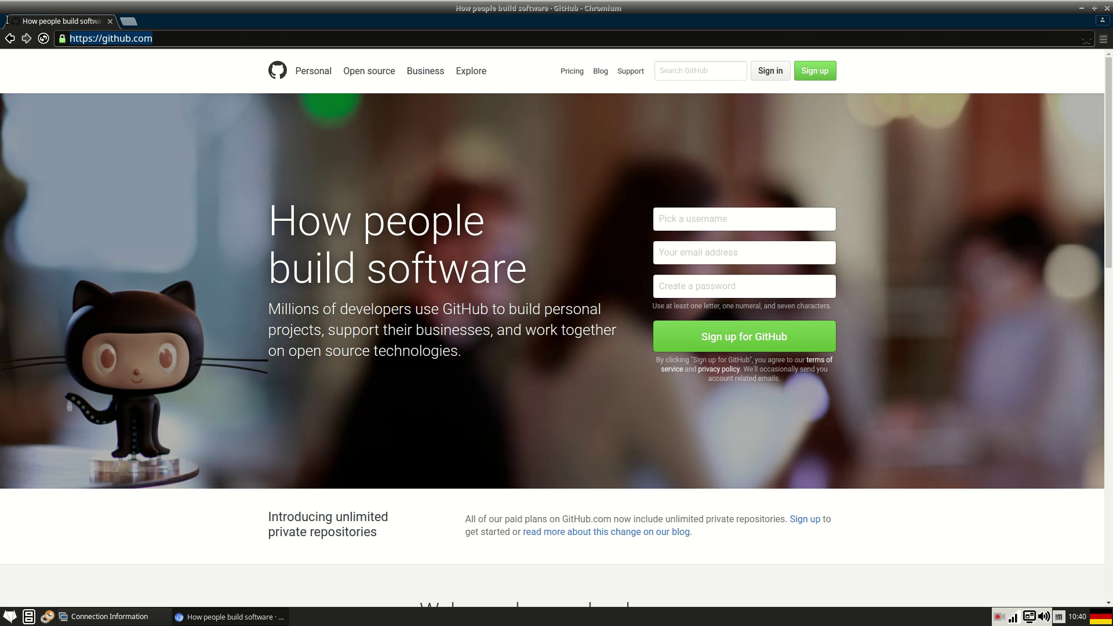
text(www.dy)
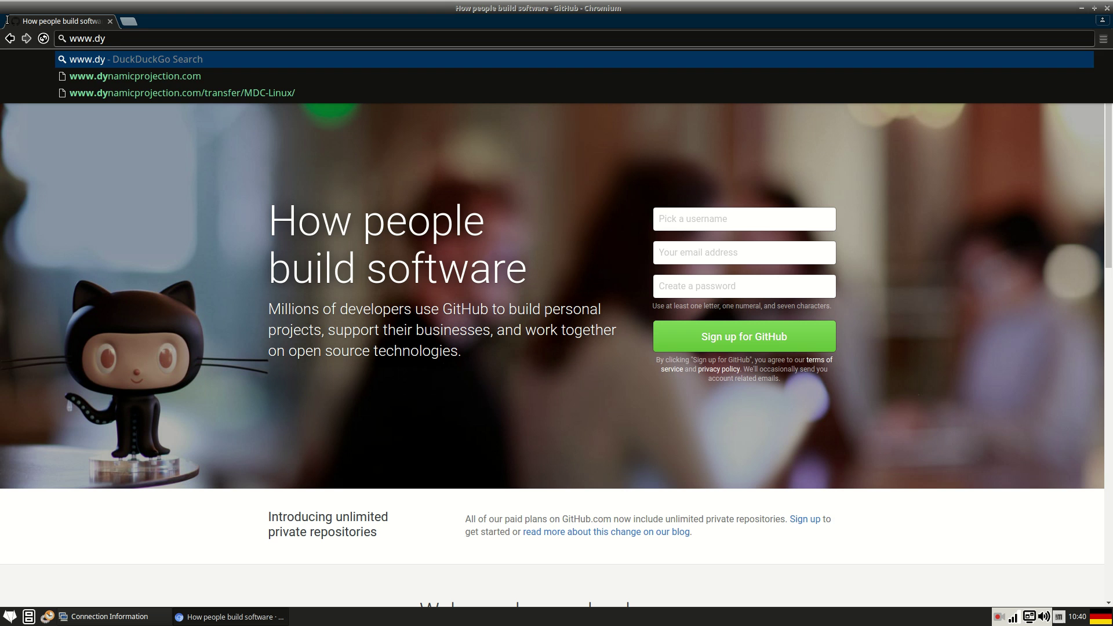
key(Down)
key(Return)
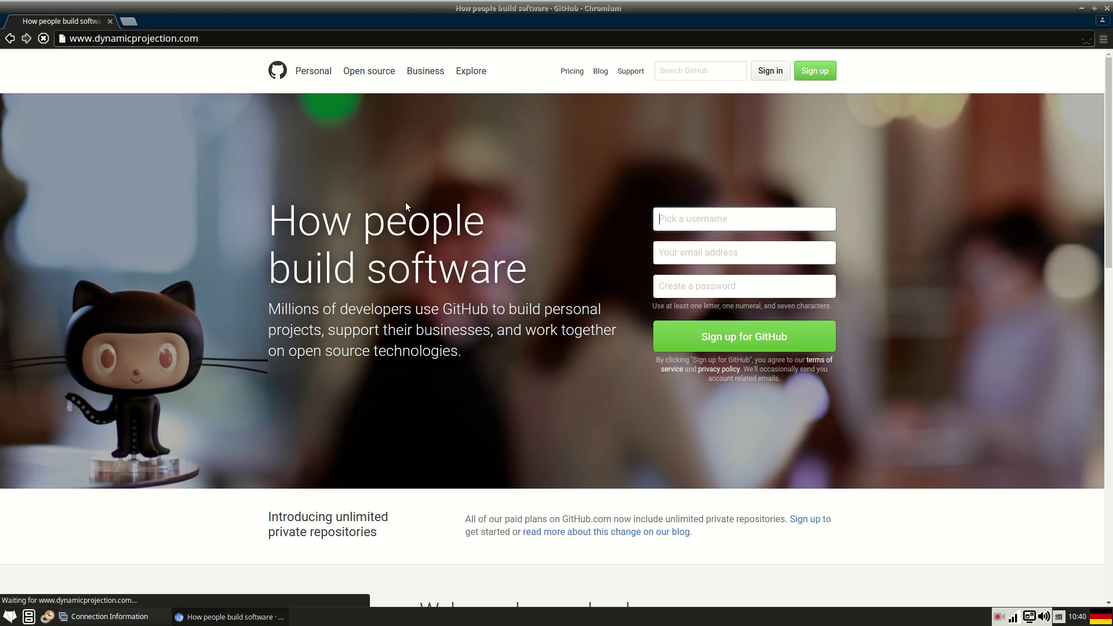